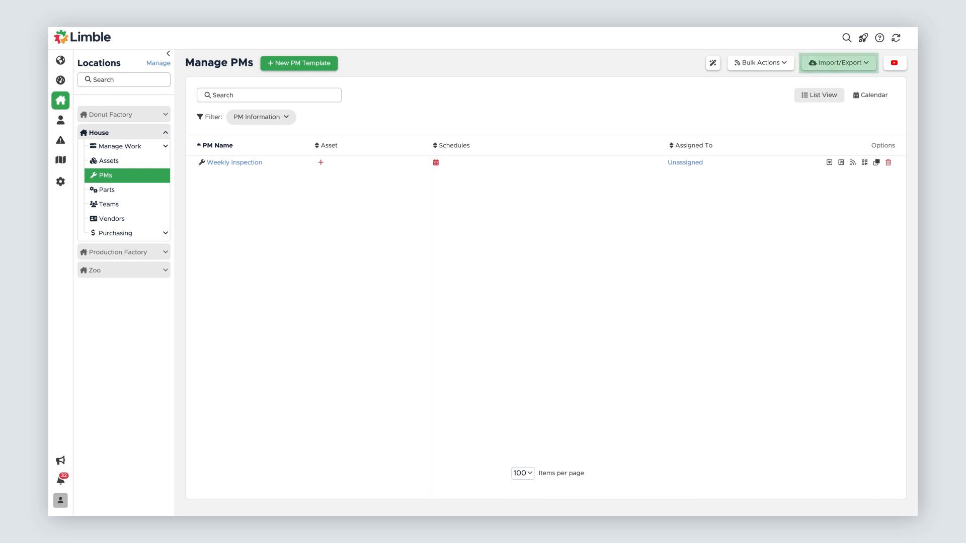
# Step: Start importing PM templates into the House location
pyautogui.click(865, 65)
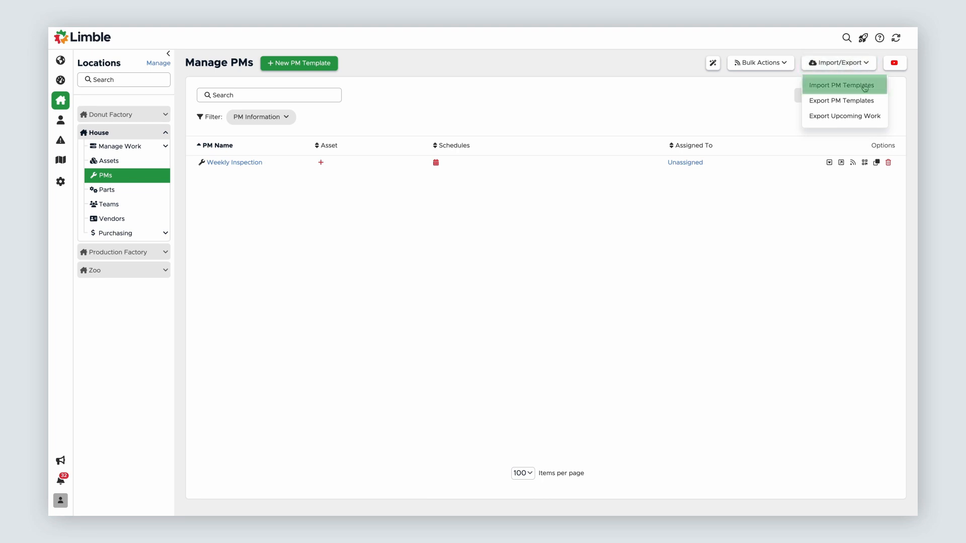
pyautogui.click(865, 86)
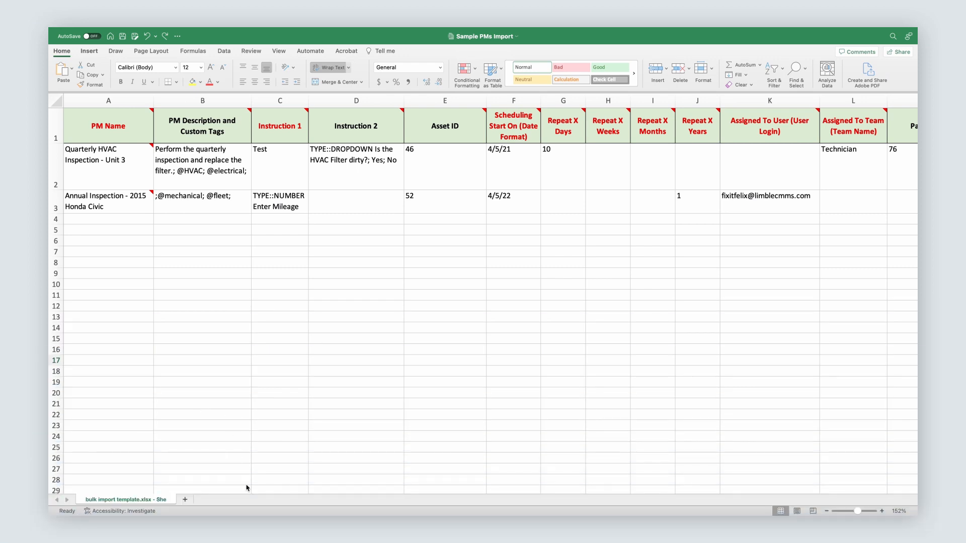
# Step: Delete the optional Part ID column from the sample import spreadsheet and view the note on the Default Priority Level header
pyautogui.click(262, 490)
pyautogui.moveTo(265, 491); pyautogui.dragTo(570, 511)
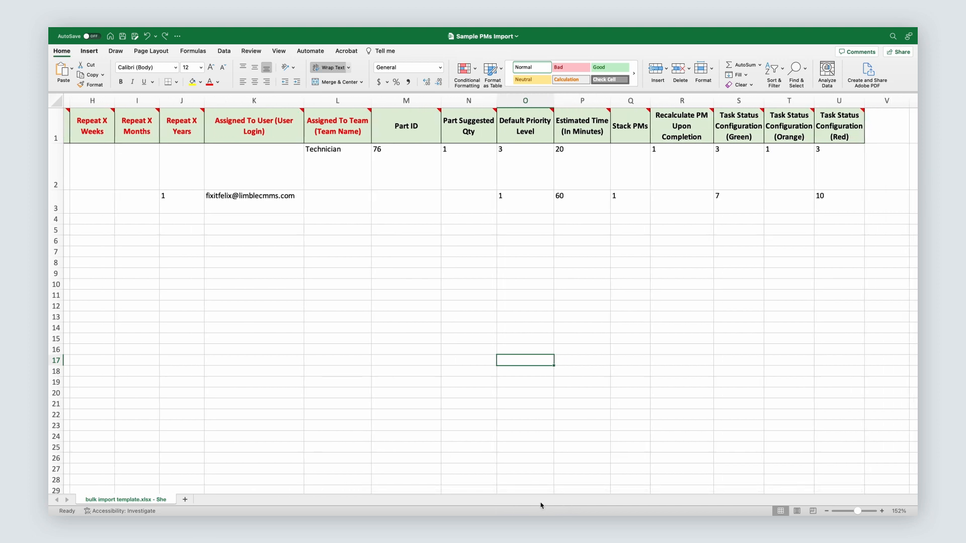
pyautogui.click(405, 101)
pyautogui.rightClick(407, 101)
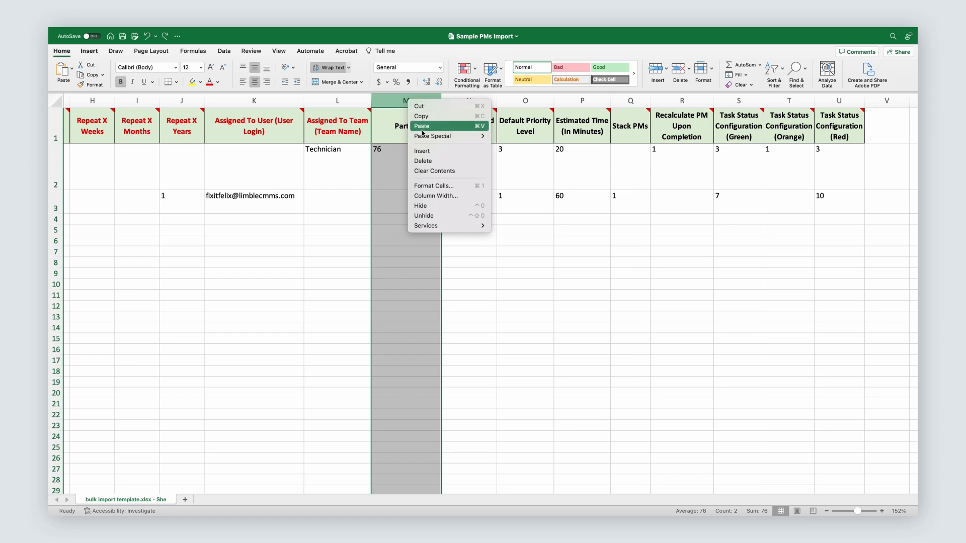
pyautogui.click(431, 161)
pyautogui.click(453, 272)
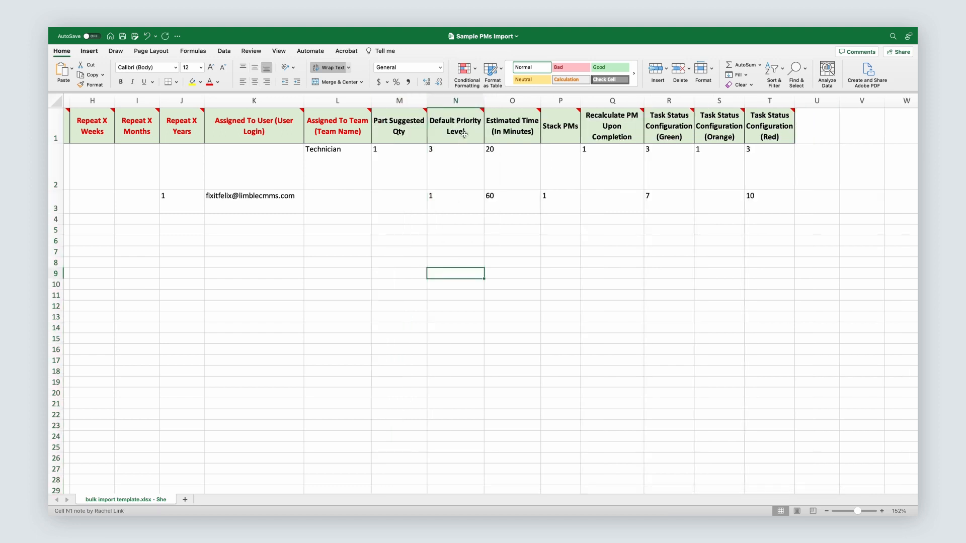
pyautogui.moveTo(463, 133)
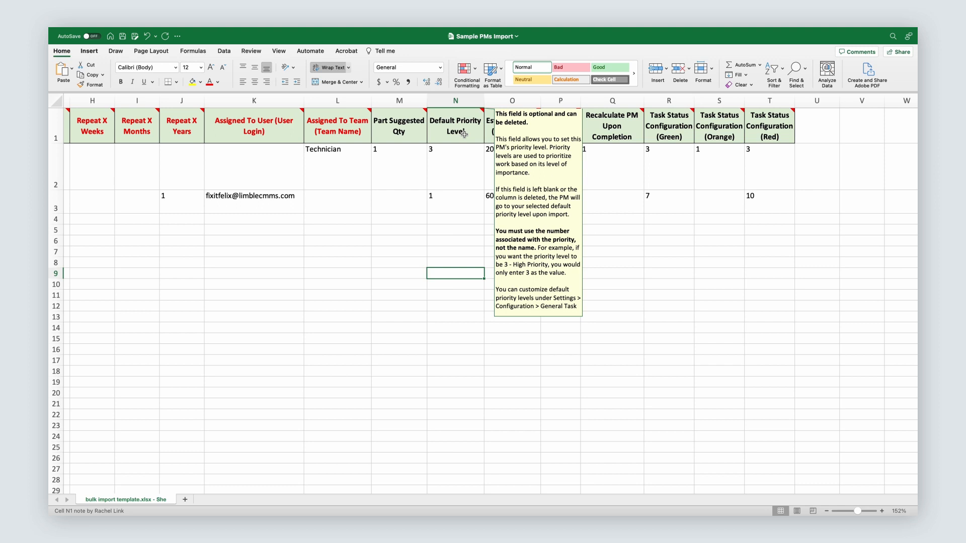
# Step: Clear the sample data below the header row across the PM Name through Assigned To Team columns
pyautogui.hscroll(-10, 328, 480)
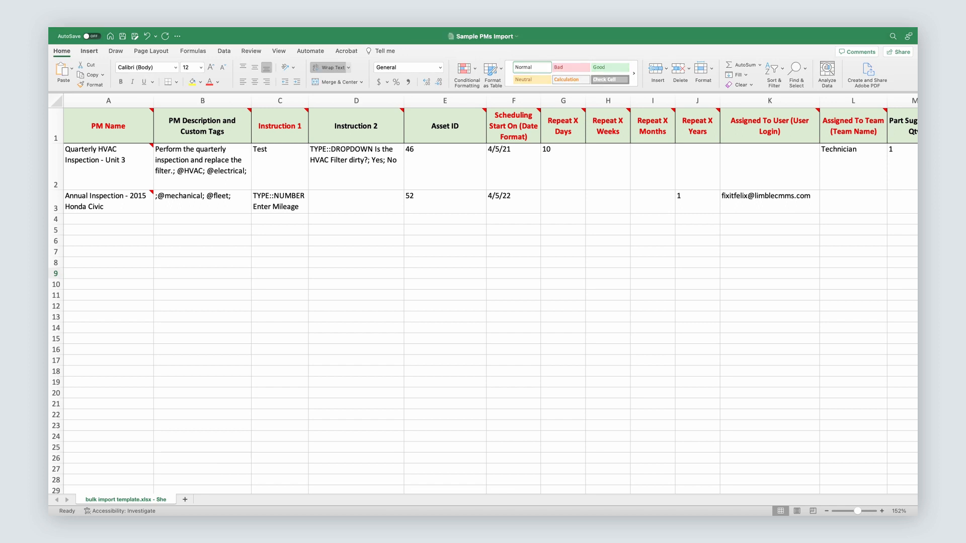
pyautogui.click(126, 169)
pyautogui.moveTo(126, 169); pyautogui.dragTo(833, 260)
pyautogui.rightClick(765, 261)
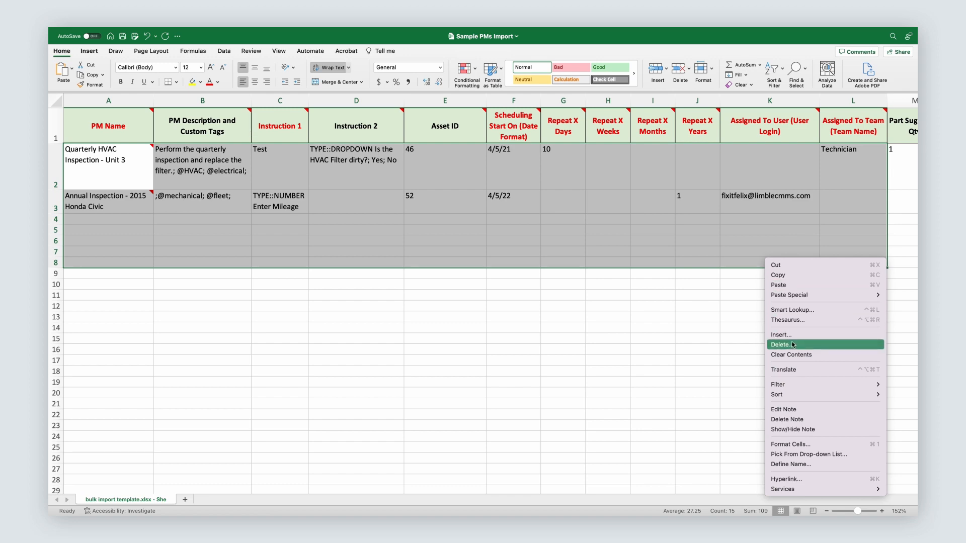
pyautogui.click(795, 361)
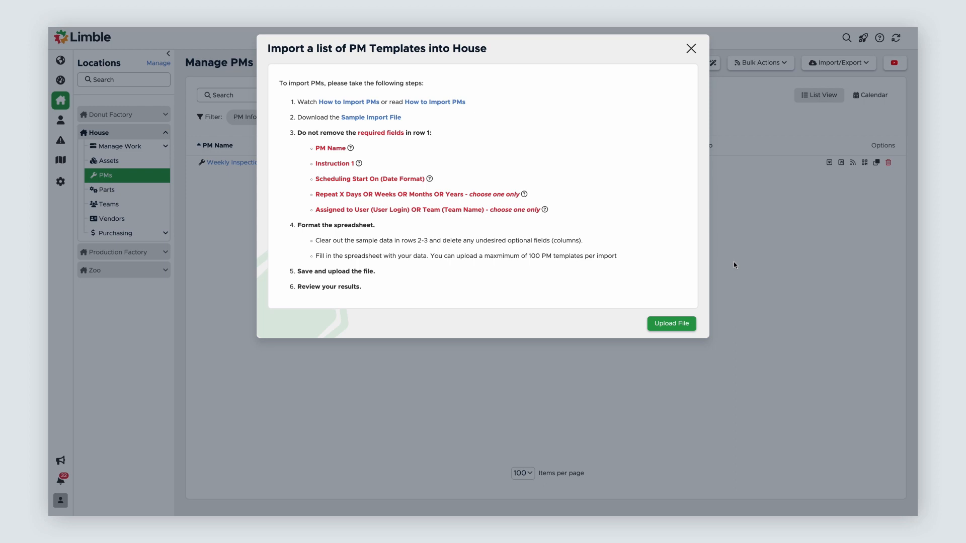
# Step: Upload Sample PMs Import.xlsx from Downloads as the PM template import file in Limble
pyautogui.click(691, 326)
pyautogui.click(436, 209)
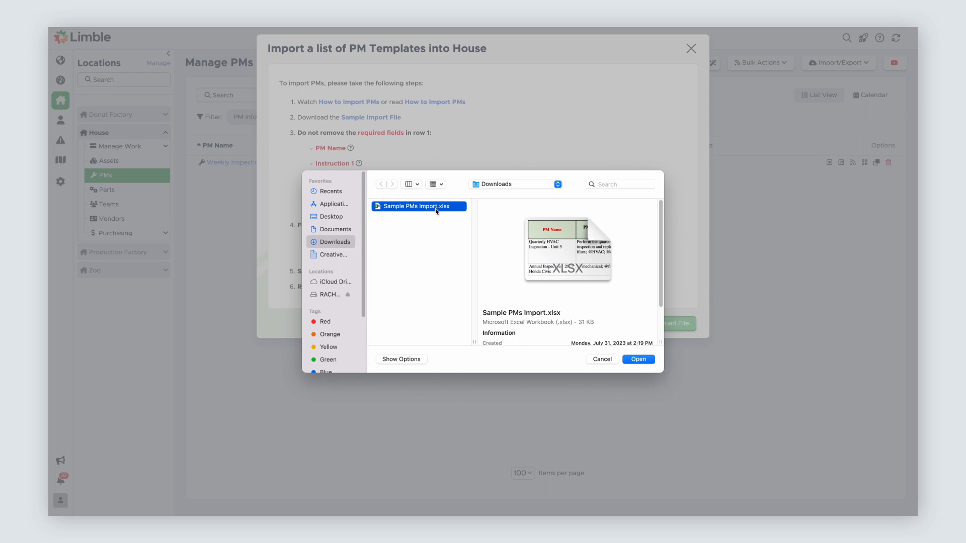
pyautogui.click(638, 359)
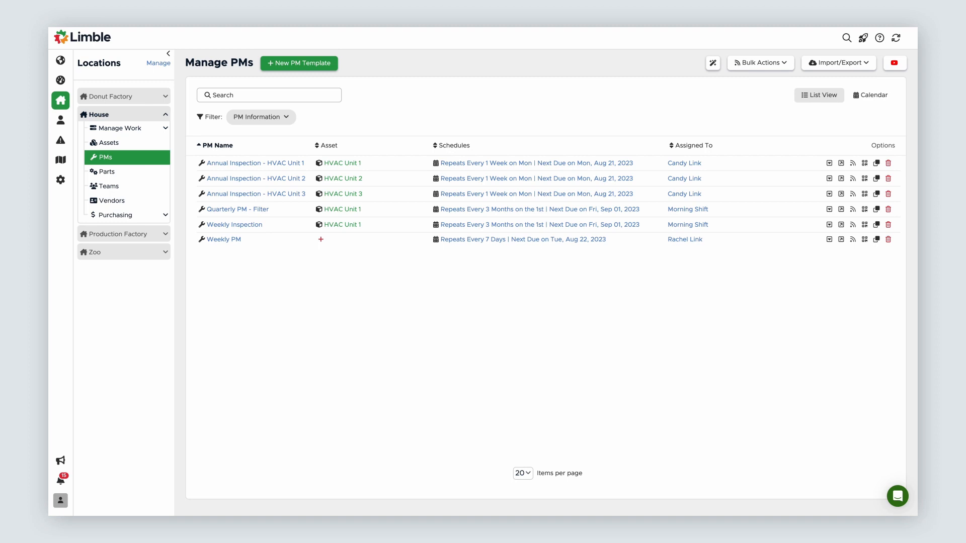
# Step: Create a blank PM template named Master HVAC Annual Inspection and open it for editing
pyautogui.click(303, 68)
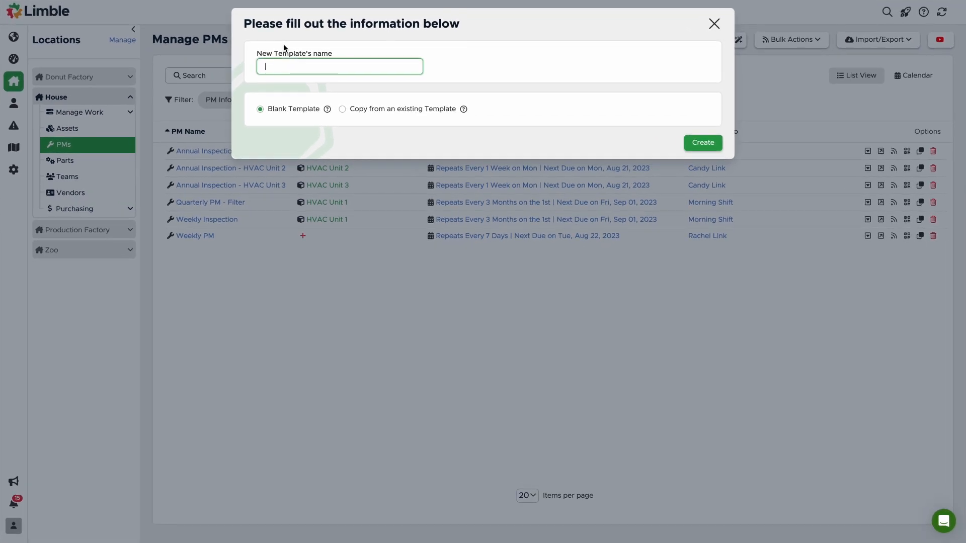
pyautogui.write('Master HVAC Annual Inspection')
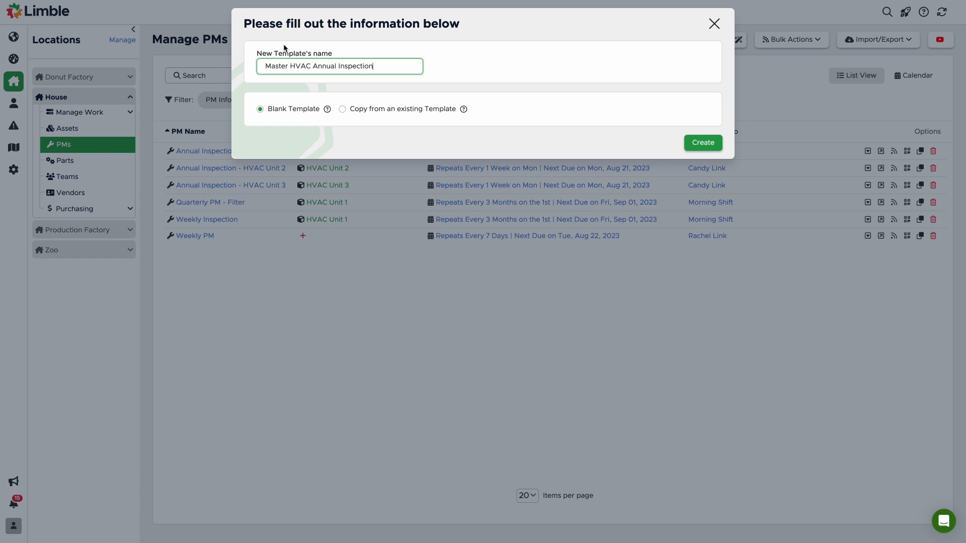
pyautogui.click(703, 143)
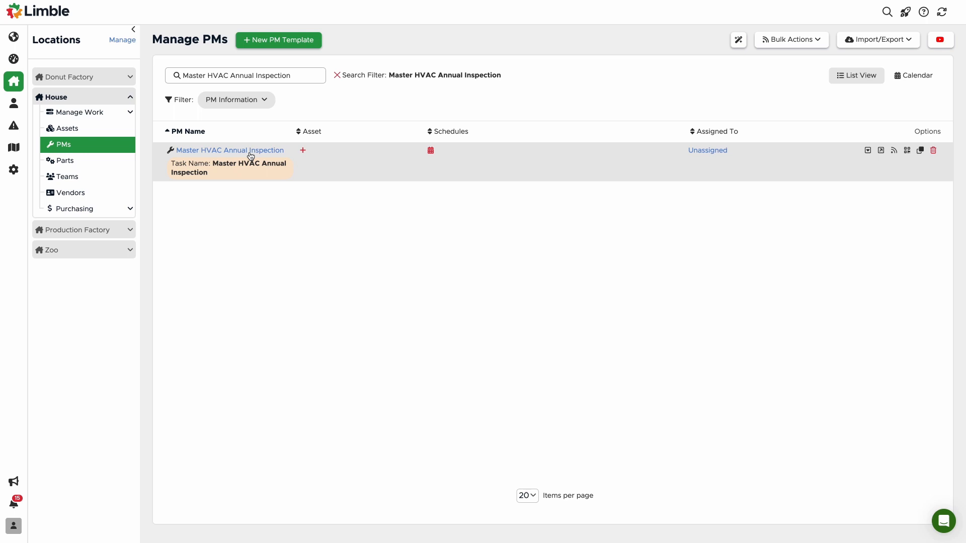
pyautogui.click(251, 151)
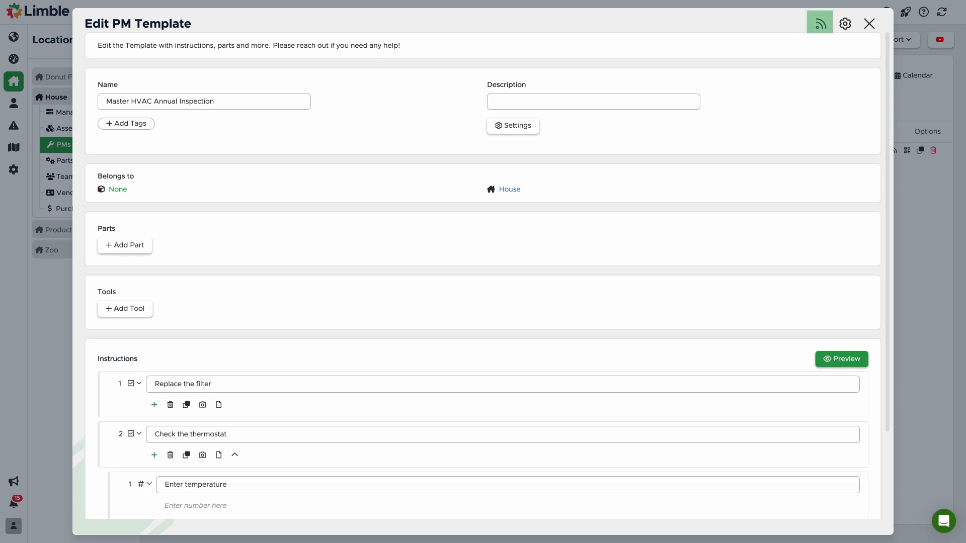
# Step: Relate the master template to the Annual Inspection PMs for HVAC Units 1, 2 and 3 and update their instructions from it
pyautogui.click(820, 28)
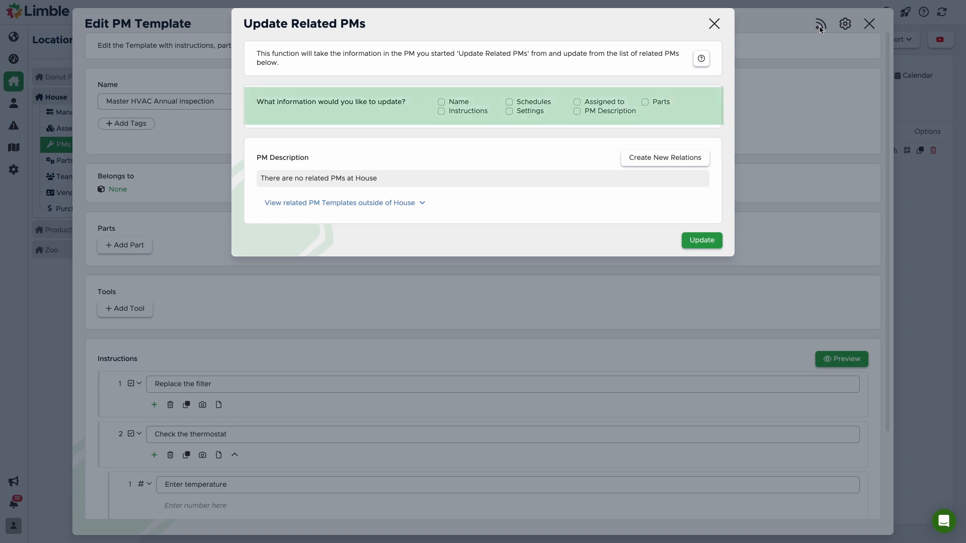
pyautogui.click(443, 112)
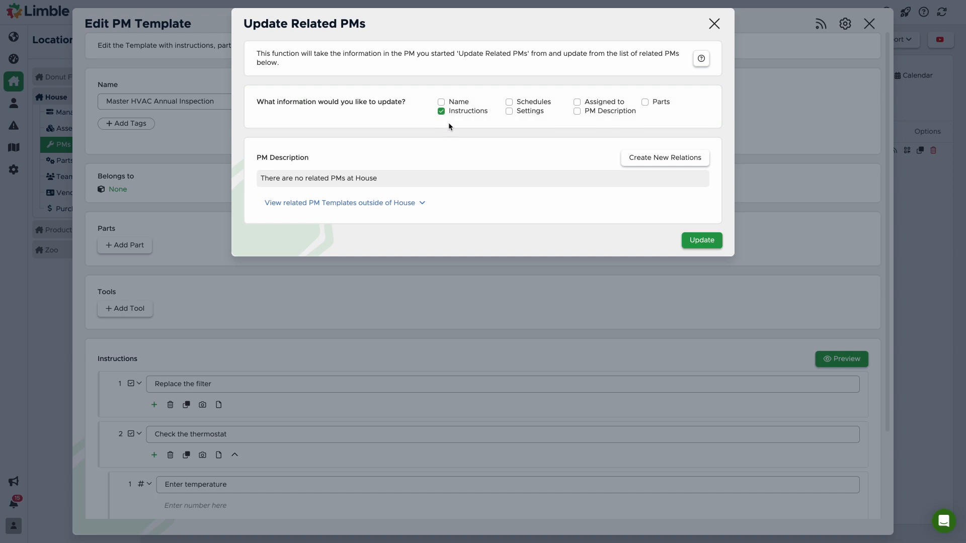
pyautogui.click(651, 161)
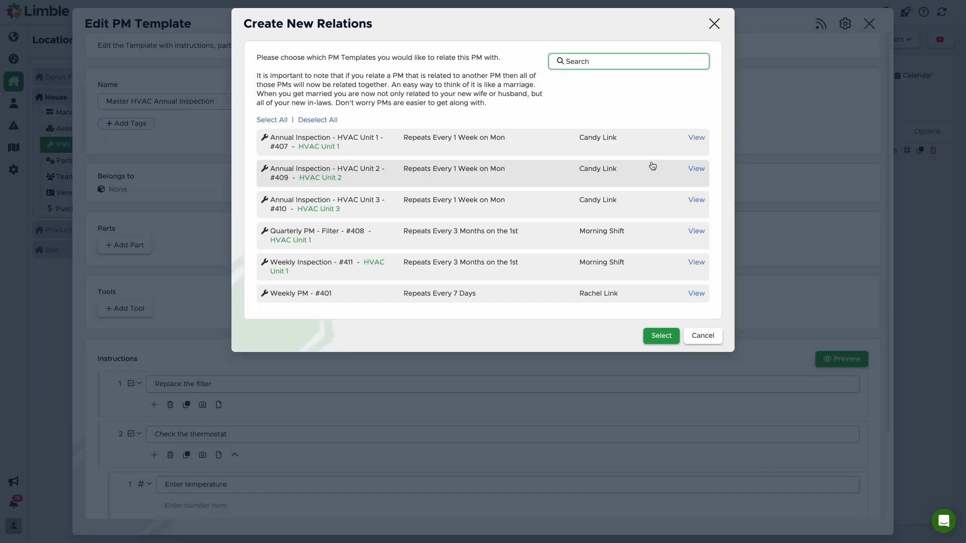
pyautogui.click(552, 144)
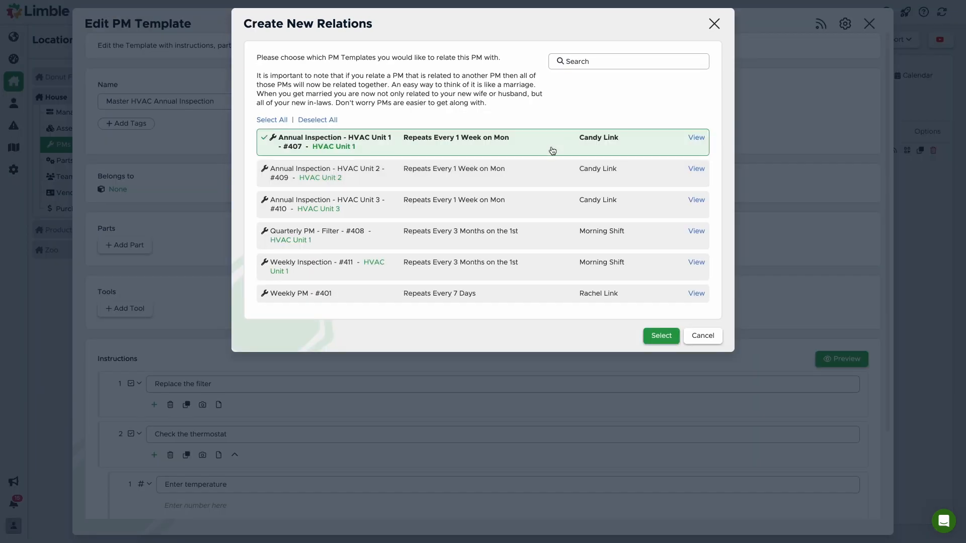
pyautogui.click(550, 175)
pyautogui.click(542, 208)
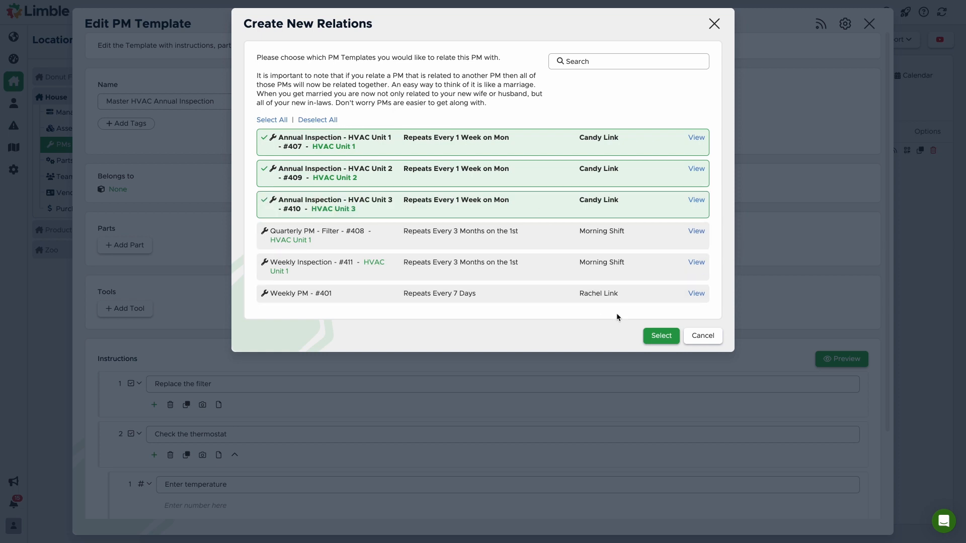
pyautogui.click(650, 335)
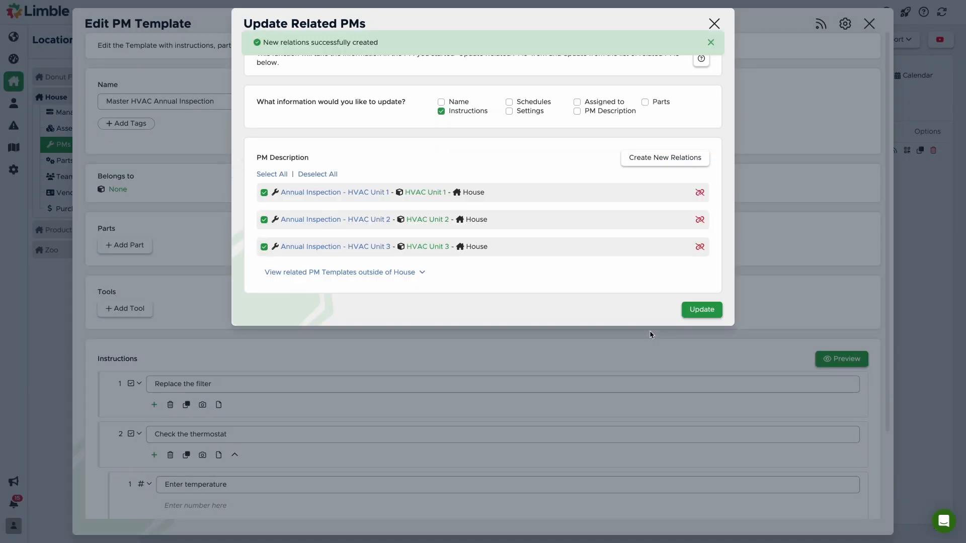
pyautogui.click(703, 310)
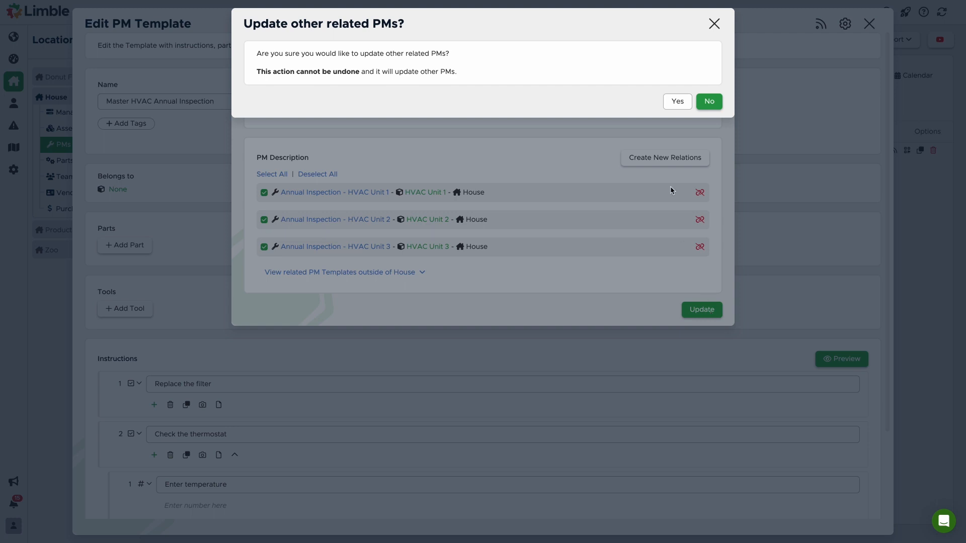
pyautogui.click(674, 105)
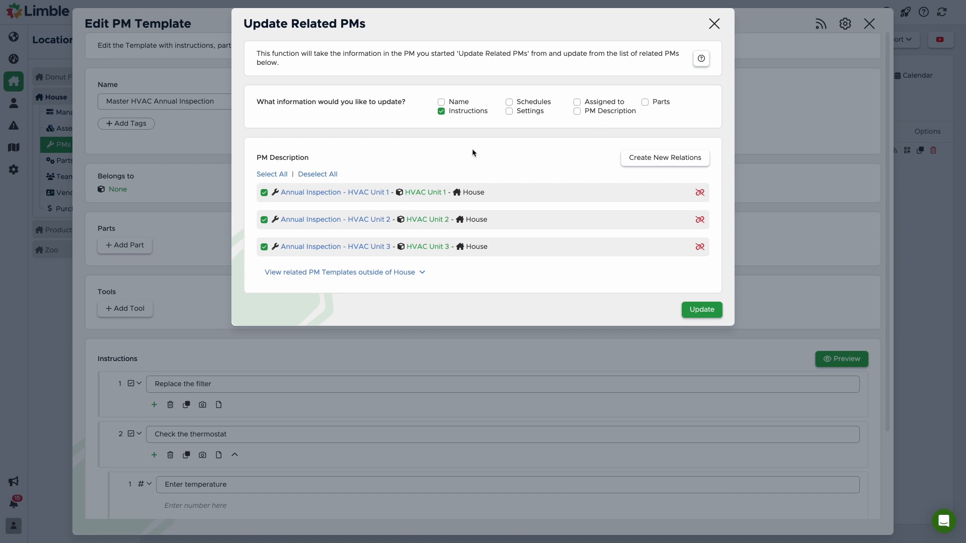
# Step: Deselect and reselect the Annual Inspection - HVAC Unit 1 PM among the related PMs, and try to remove its relation
pyautogui.click(264, 193)
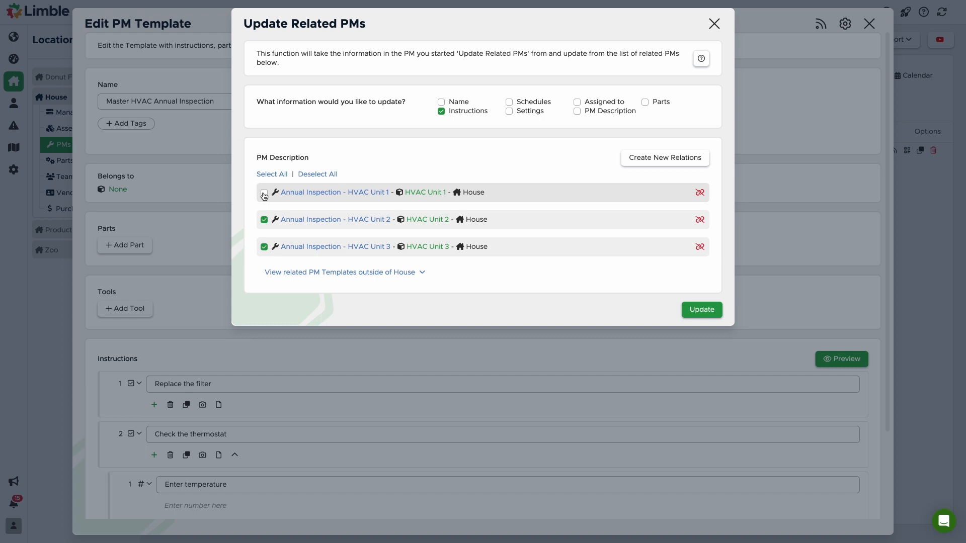
pyautogui.click(264, 194)
pyautogui.click(701, 198)
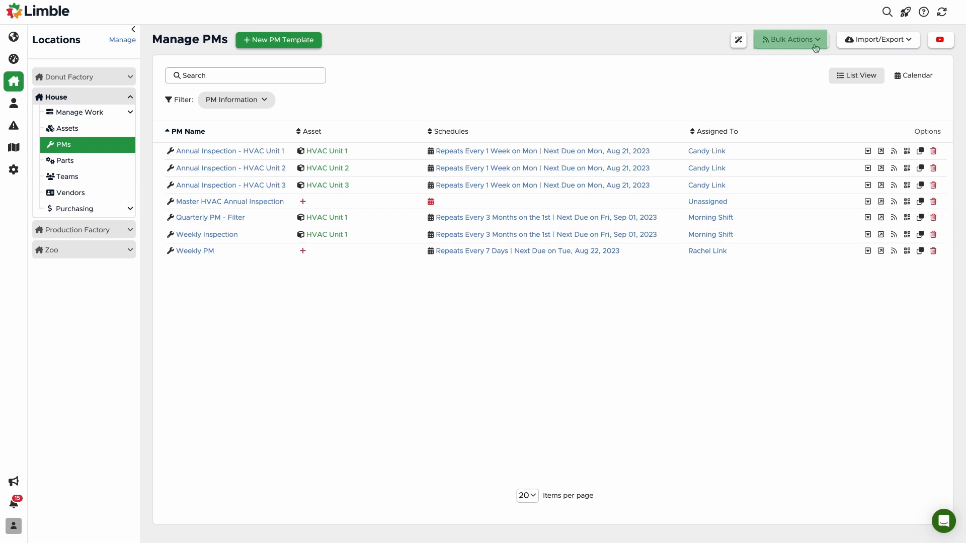
# Step: Show the bulk actions available for the House location's PMs
pyautogui.click(815, 47)
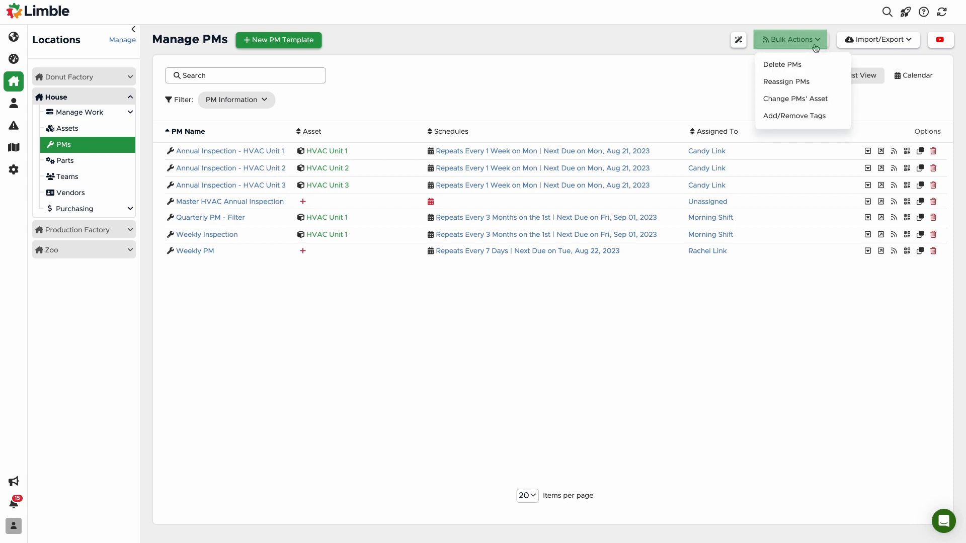